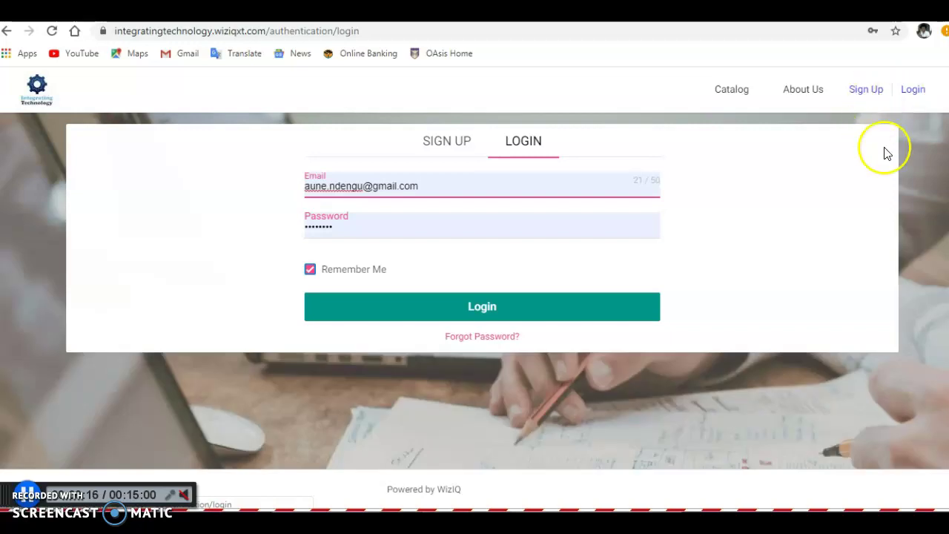
Log in with the prefilled account details and show the available actions for the first WizIQ file in the library.
click(498, 311)
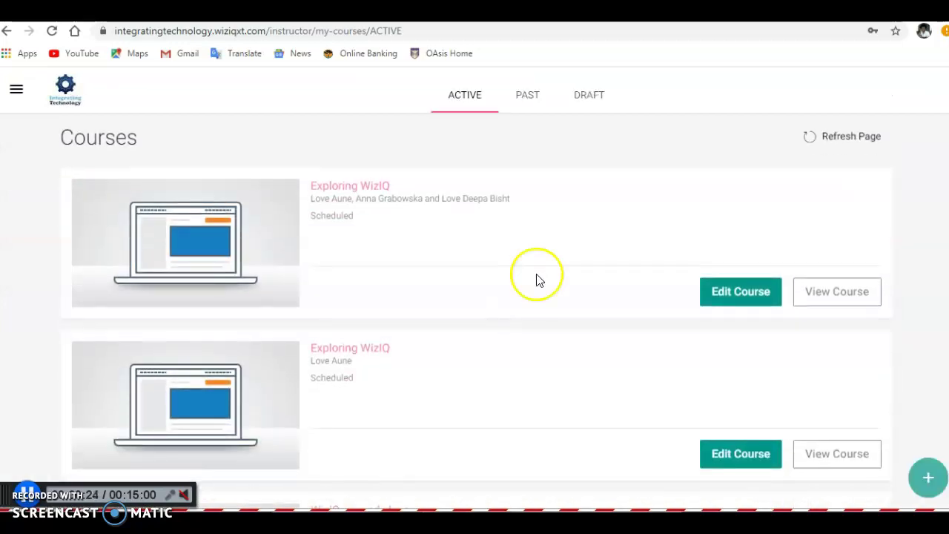
click(17, 91)
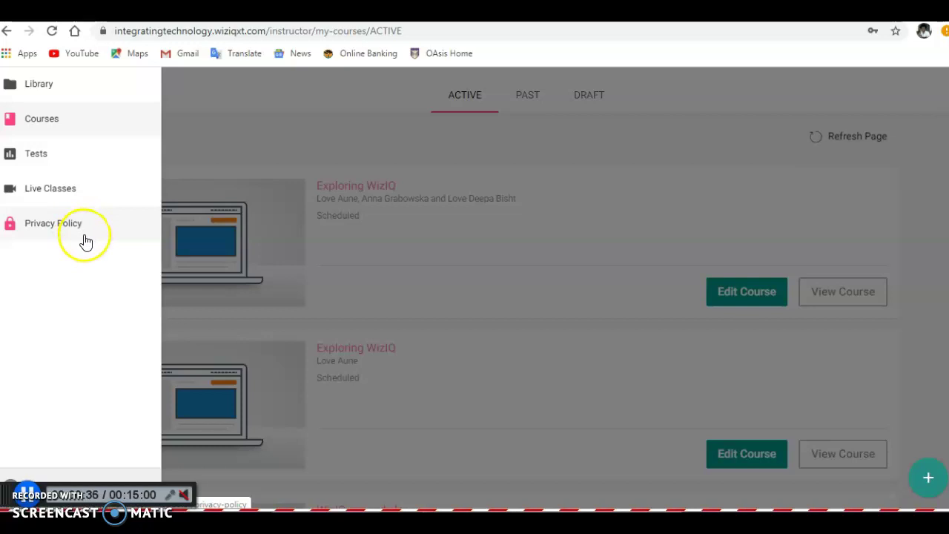
click(92, 95)
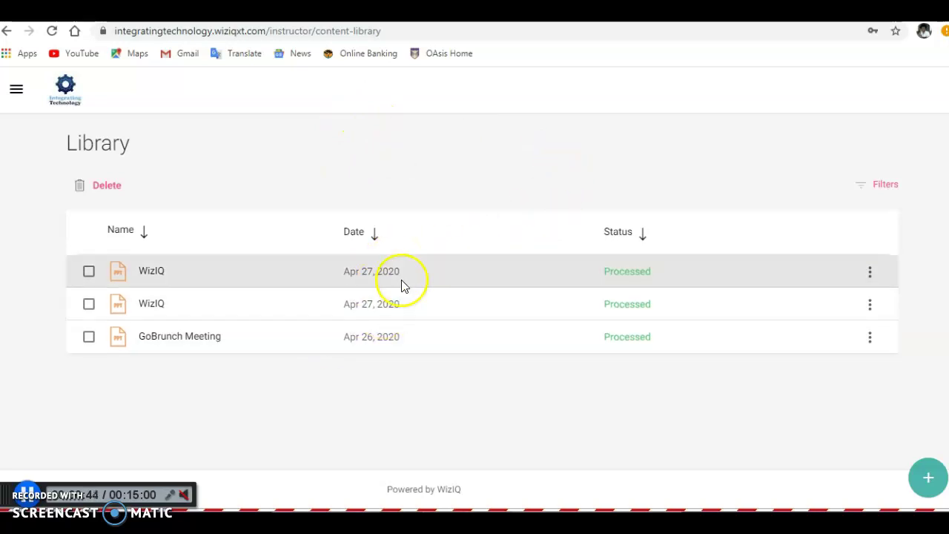
click(869, 273)
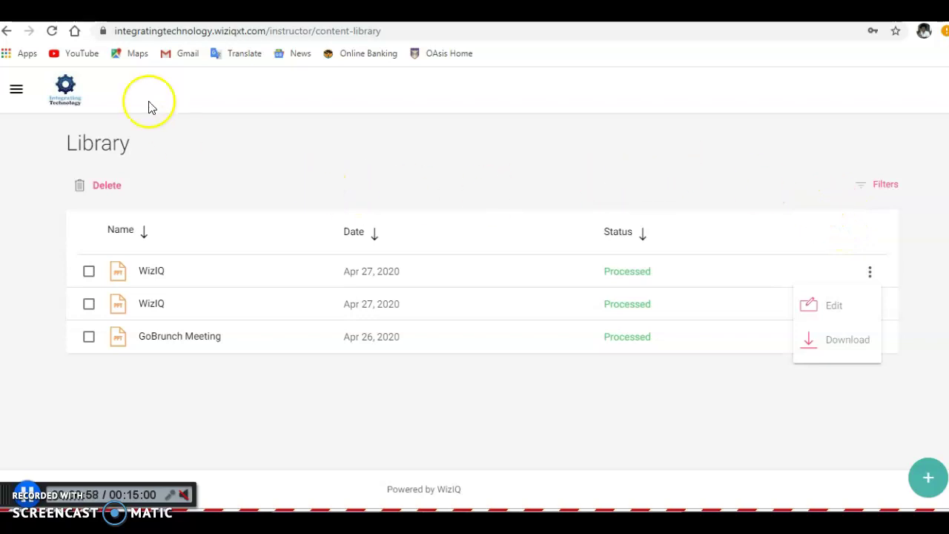
Go to the courses and look through the whole list of active courses.
click(20, 93)
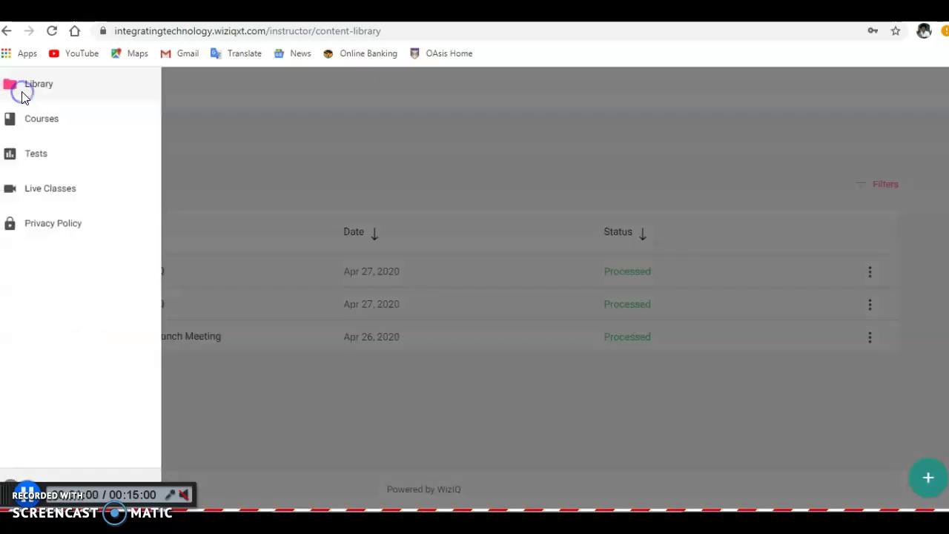
click(56, 128)
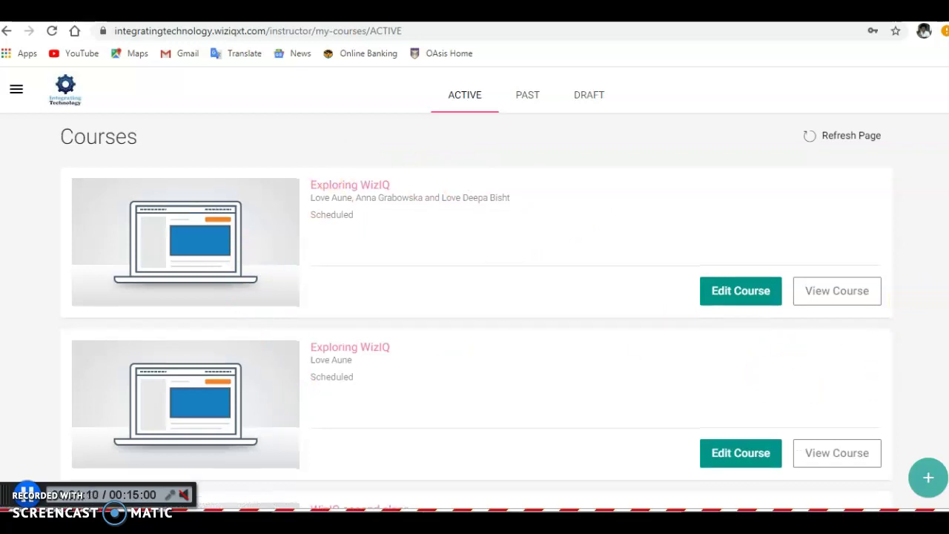
scroll(475, 312, down, 2)
scroll(843, 441, down, 2)
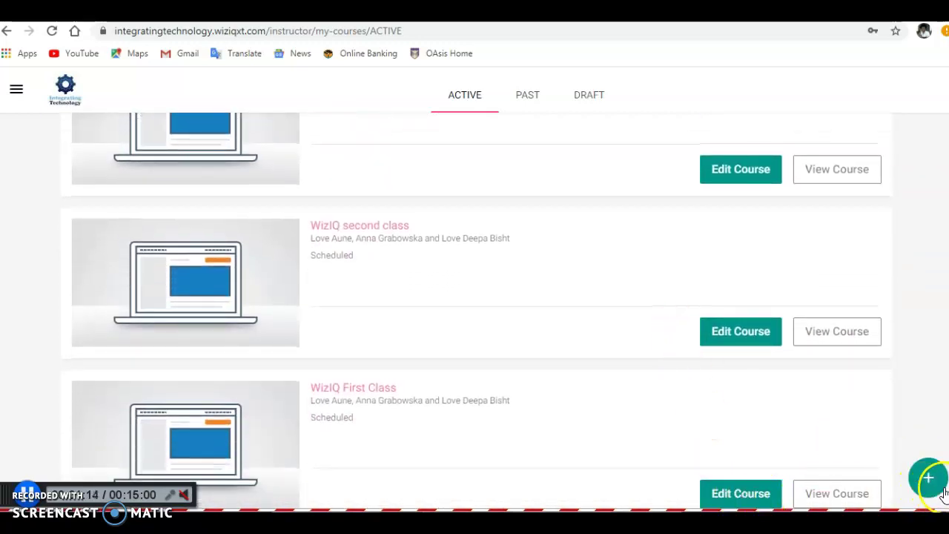
scroll(475, 312, down, 1)
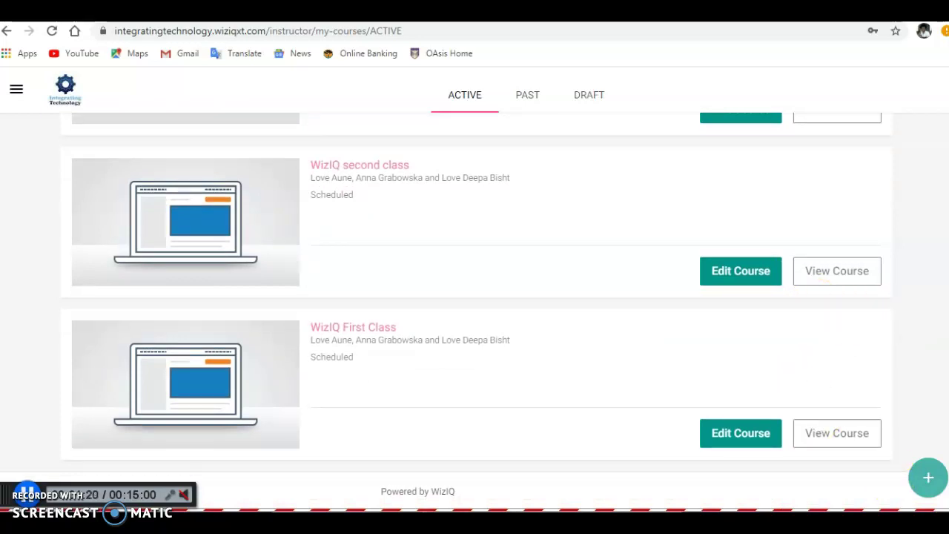
scroll(474, 312, up, 4)
scroll(475, 311, up, 1)
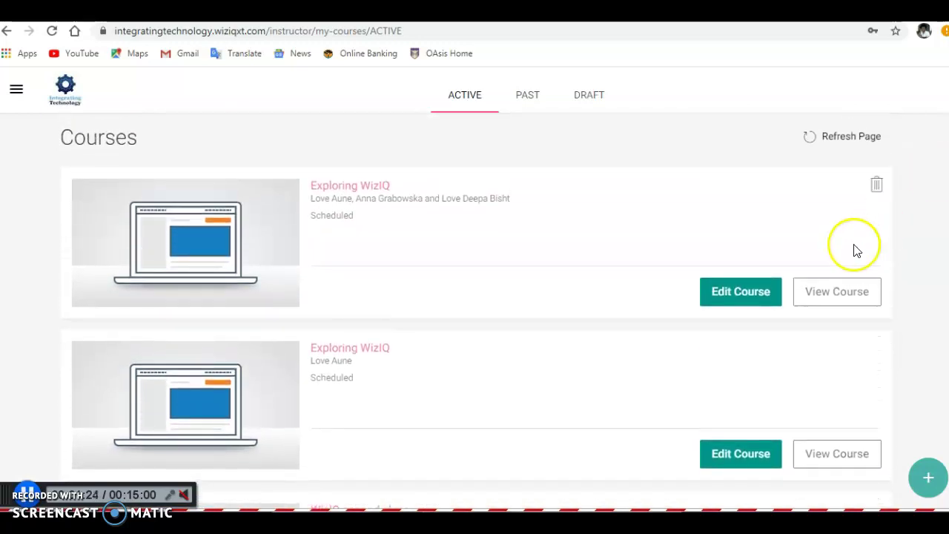
View the first Exploring WizIQ course and examine its overview, schedule, discussions, people and assignments.
click(830, 303)
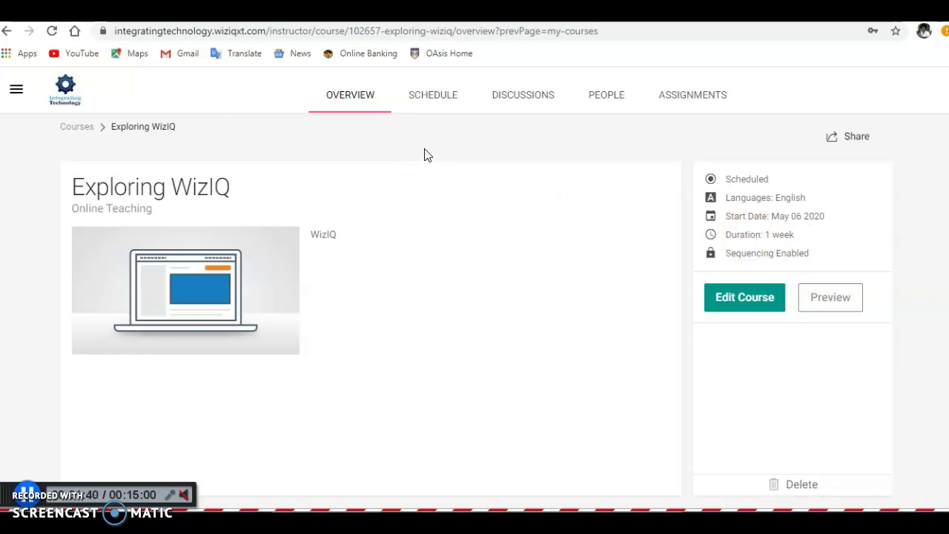
click(429, 102)
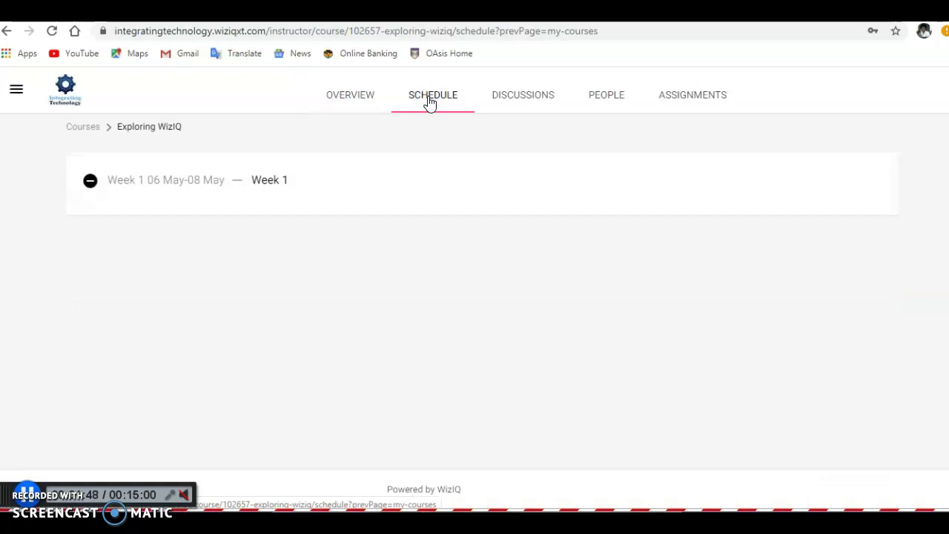
click(511, 96)
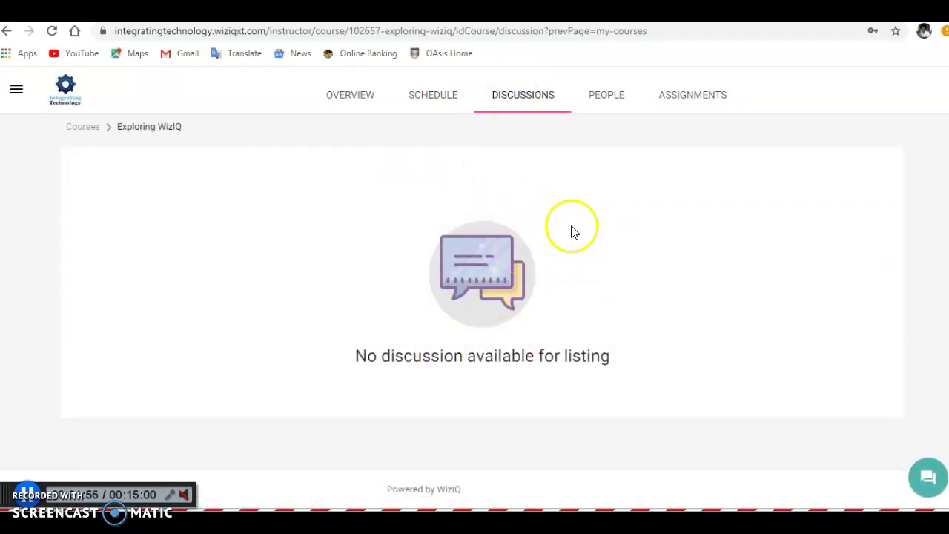
click(613, 105)
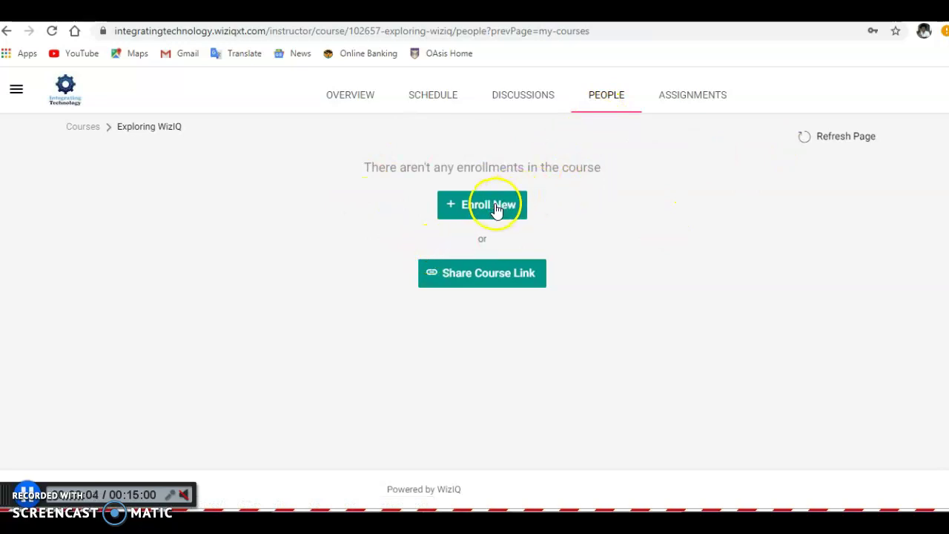
click(703, 96)
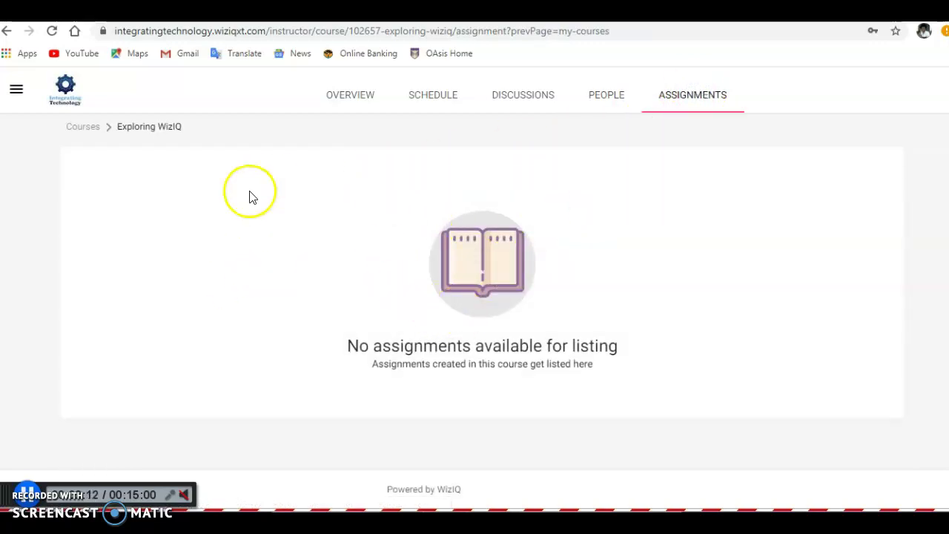
Return to the courses list and look at the past and draft courses.
click(17, 90)
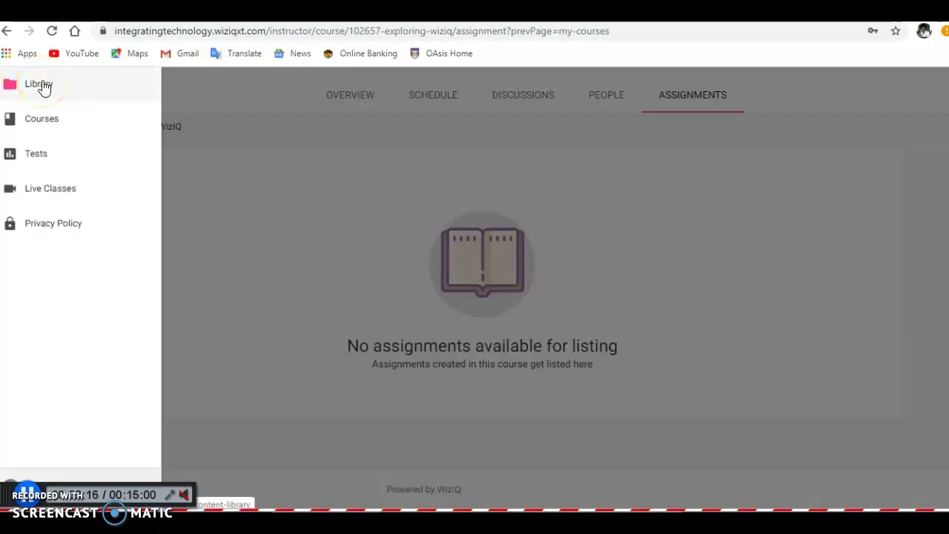
click(48, 120)
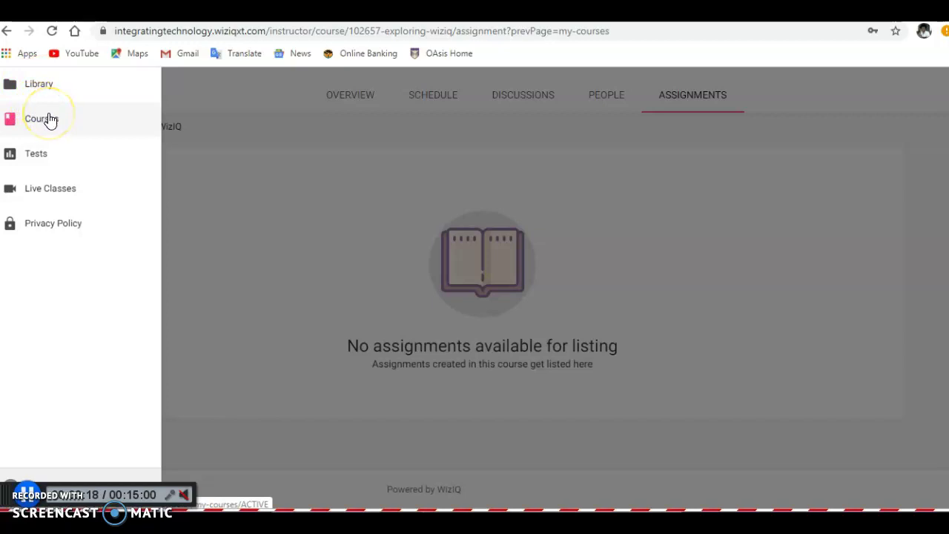
click(60, 121)
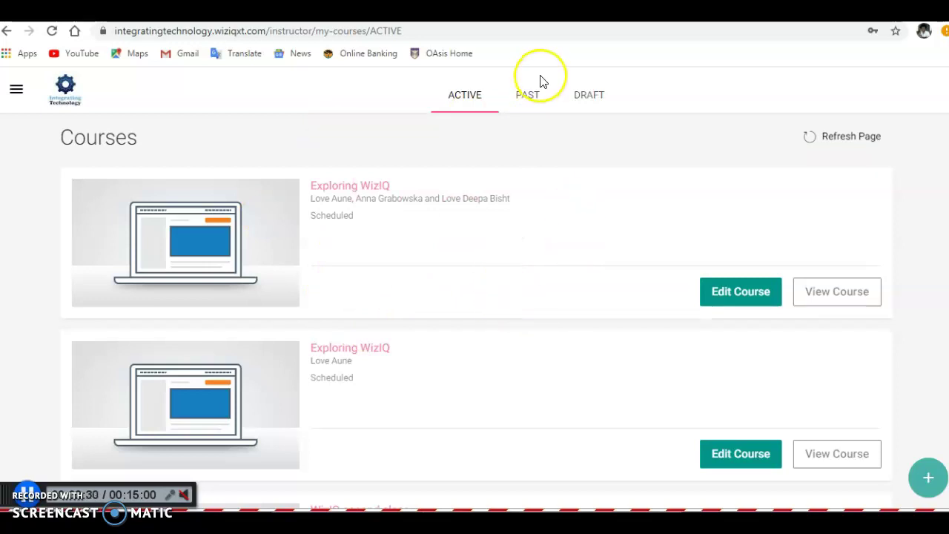
click(539, 104)
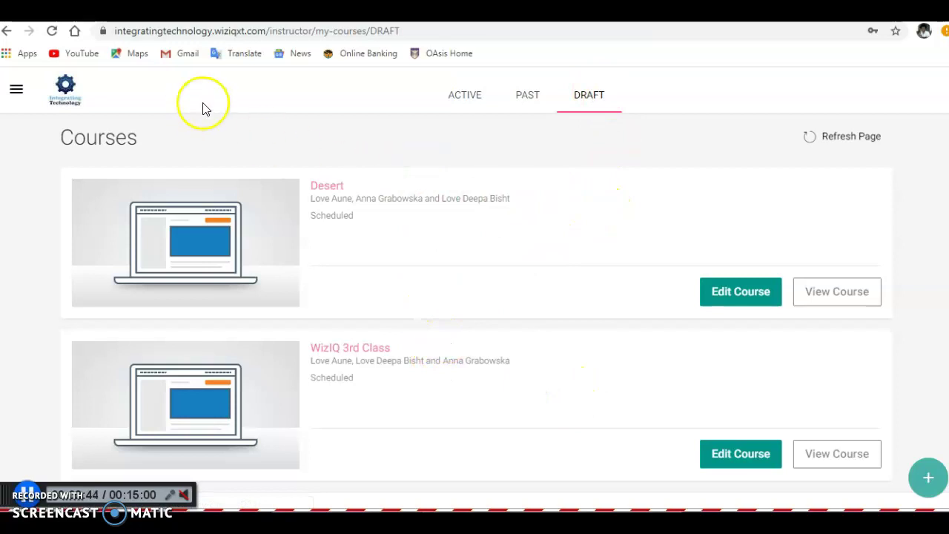
Go to the tests and check the published, draft and past ones.
click(15, 91)
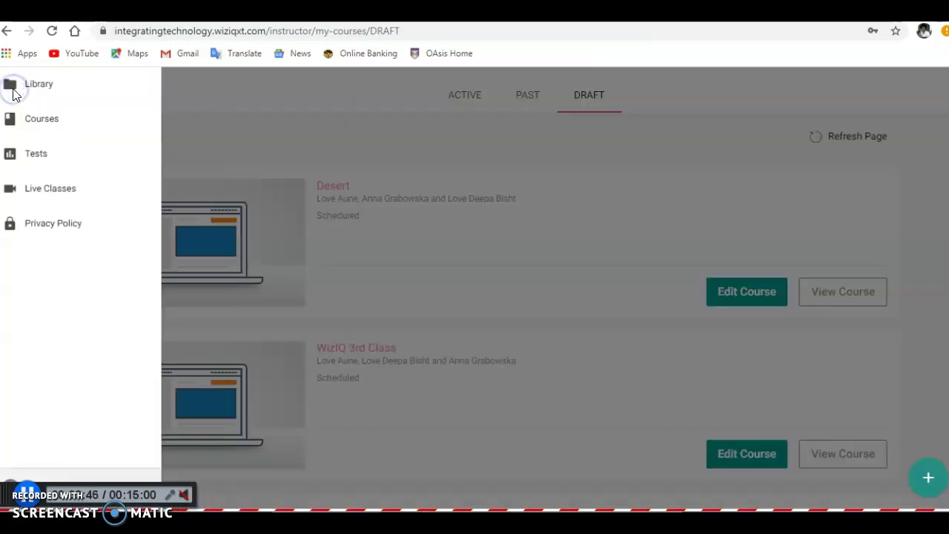
click(52, 158)
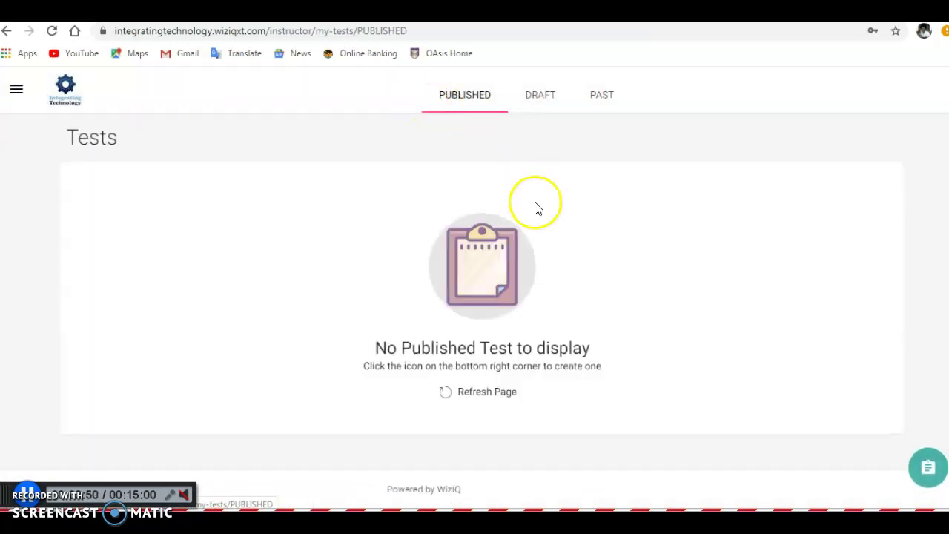
click(545, 99)
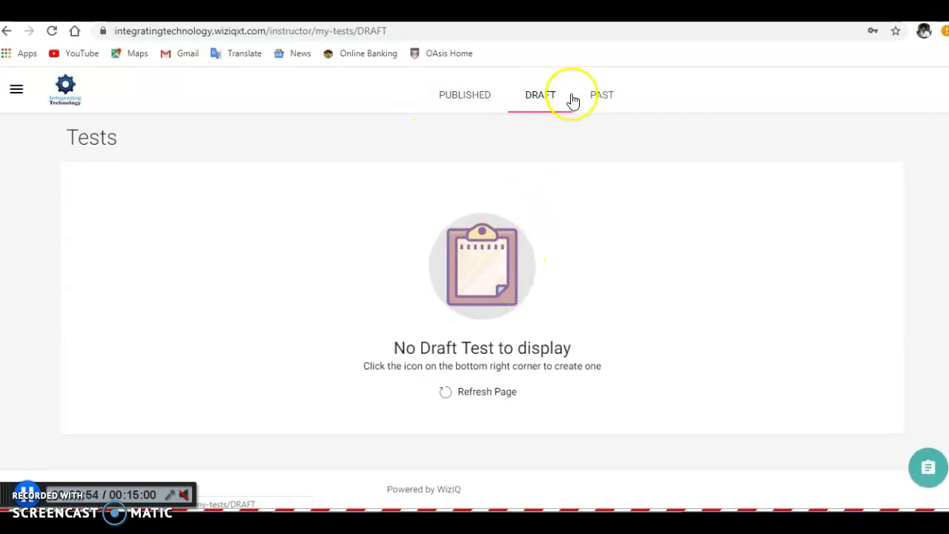
click(604, 96)
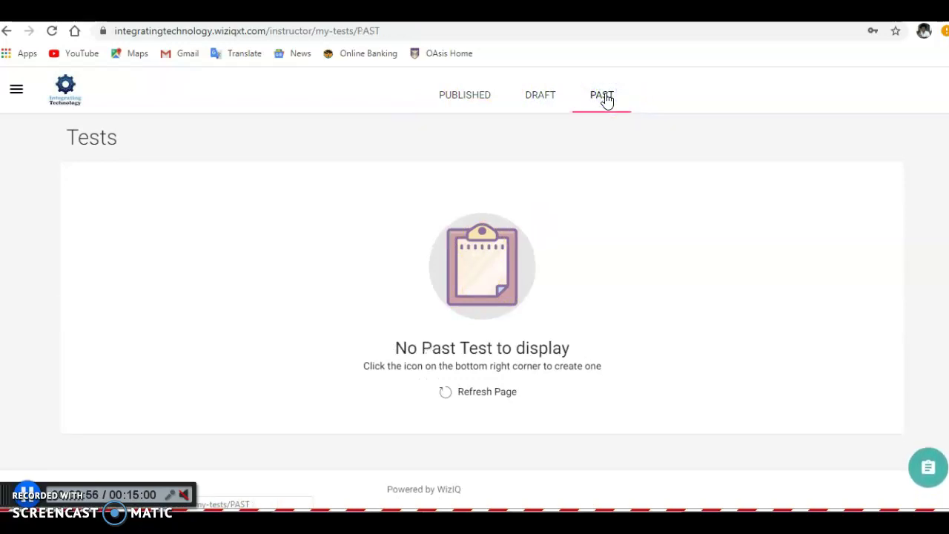
Go to the live classes and view the live and upcoming classes as well as the past ones.
click(18, 93)
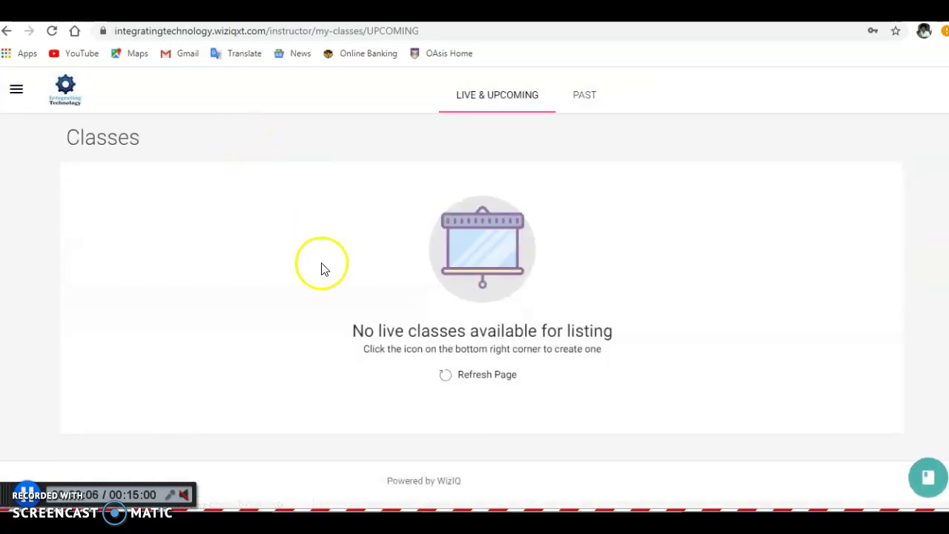
click(586, 96)
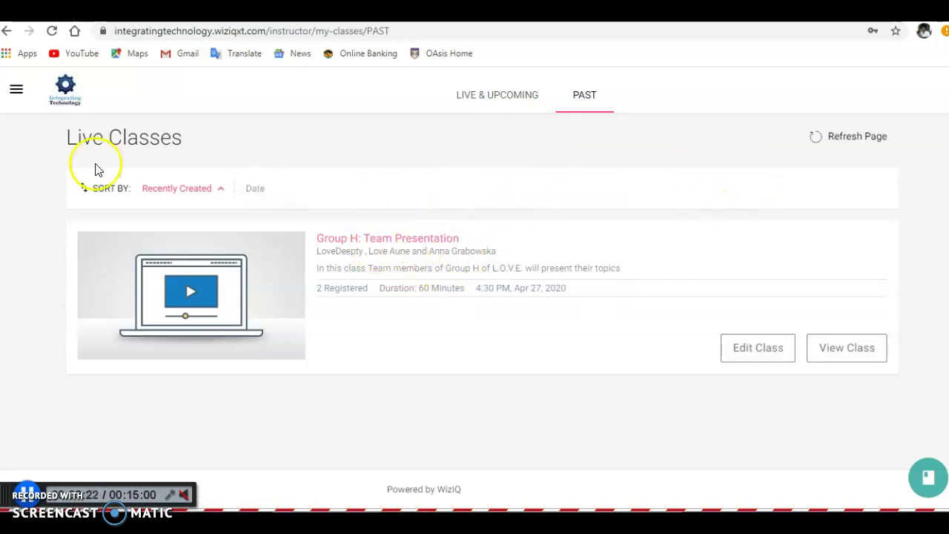
click(12, 92)
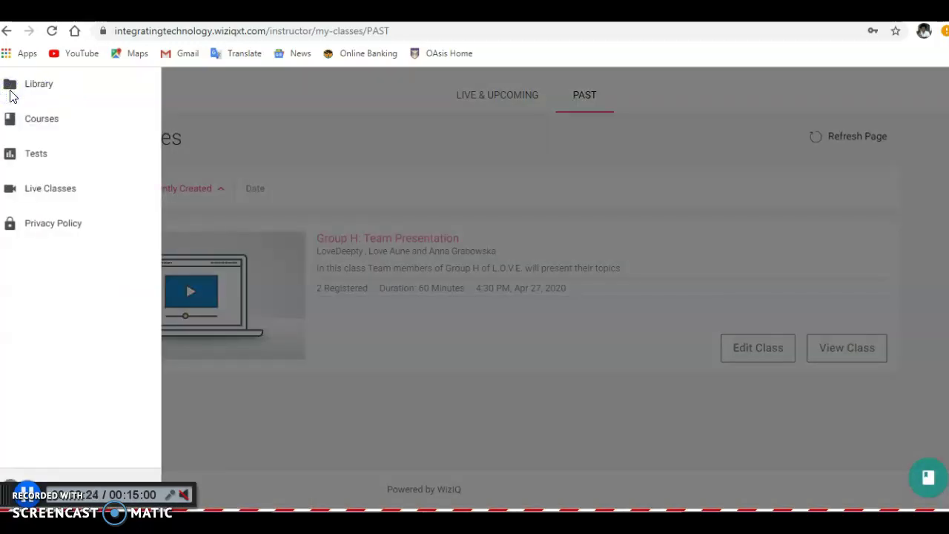
click(98, 215)
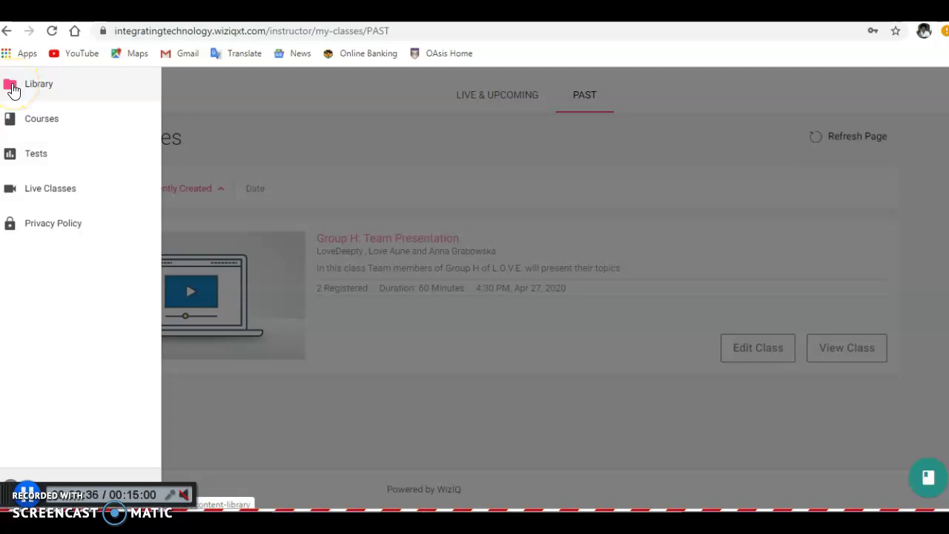
click(310, 164)
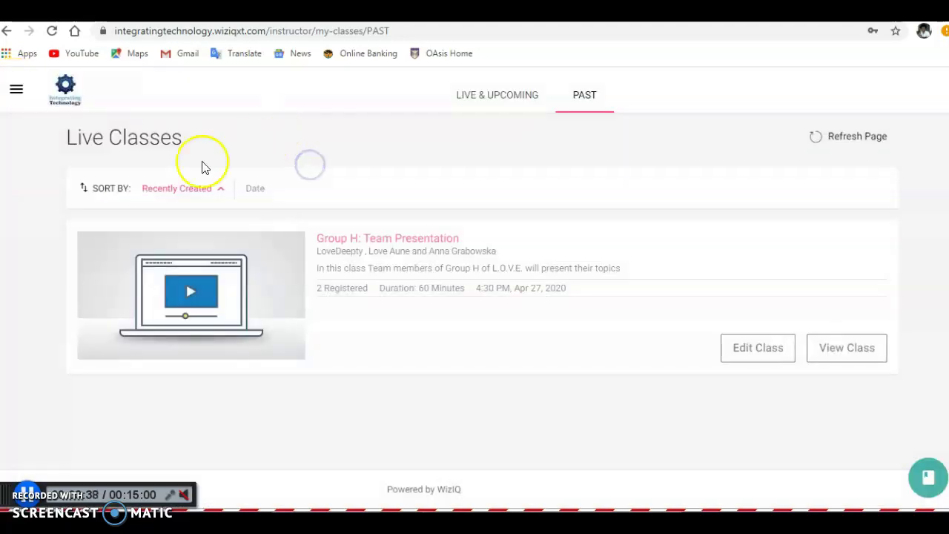
Revisit the active courses list and the content library.
click(17, 90)
click(39, 87)
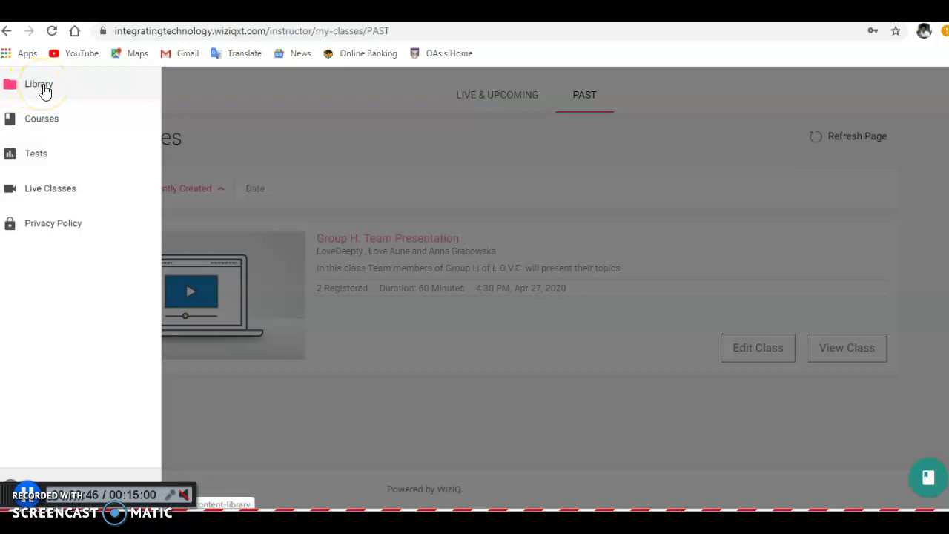
click(43, 120)
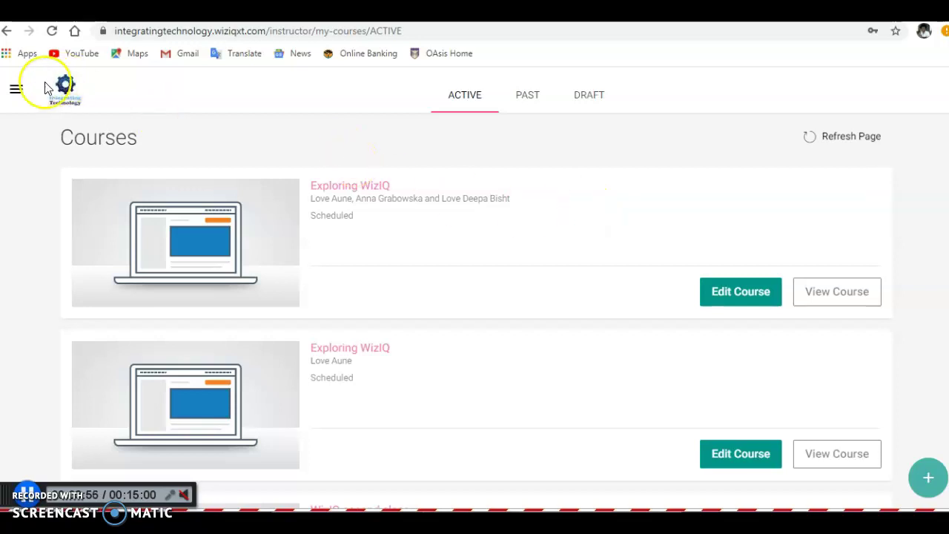
click(19, 91)
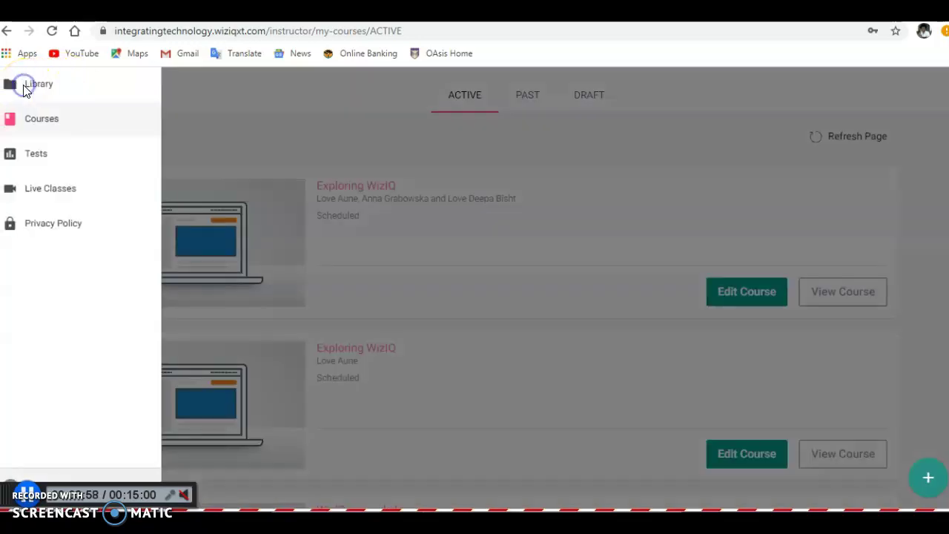
click(40, 86)
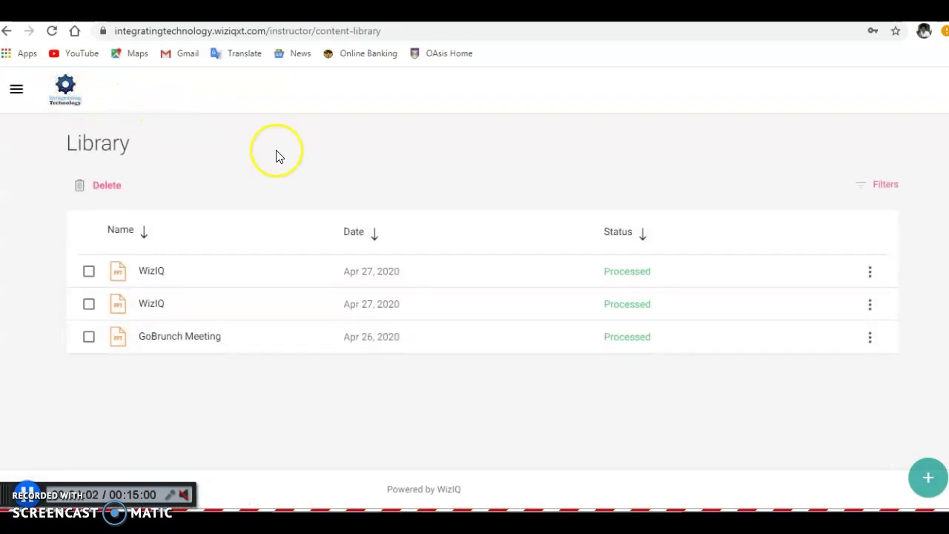
Show the list of site sections from the library page.
click(18, 91)
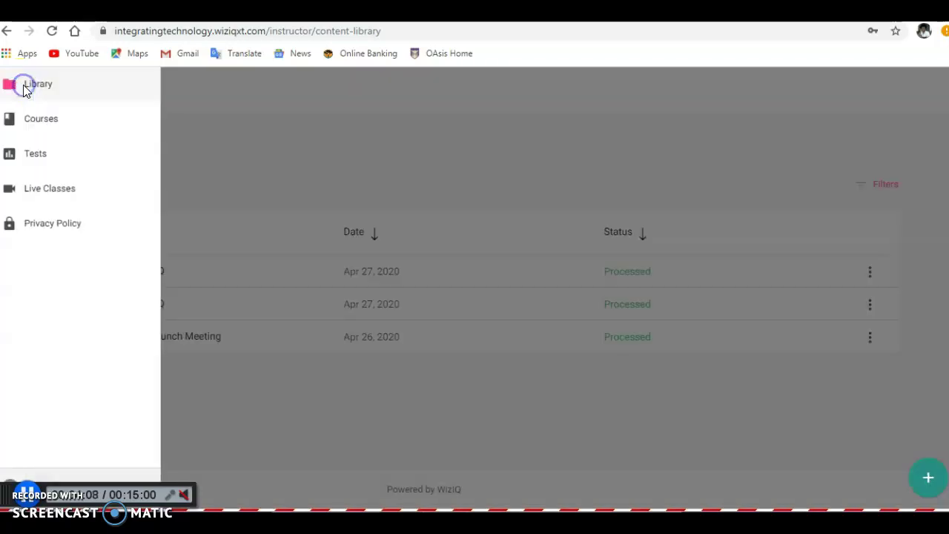